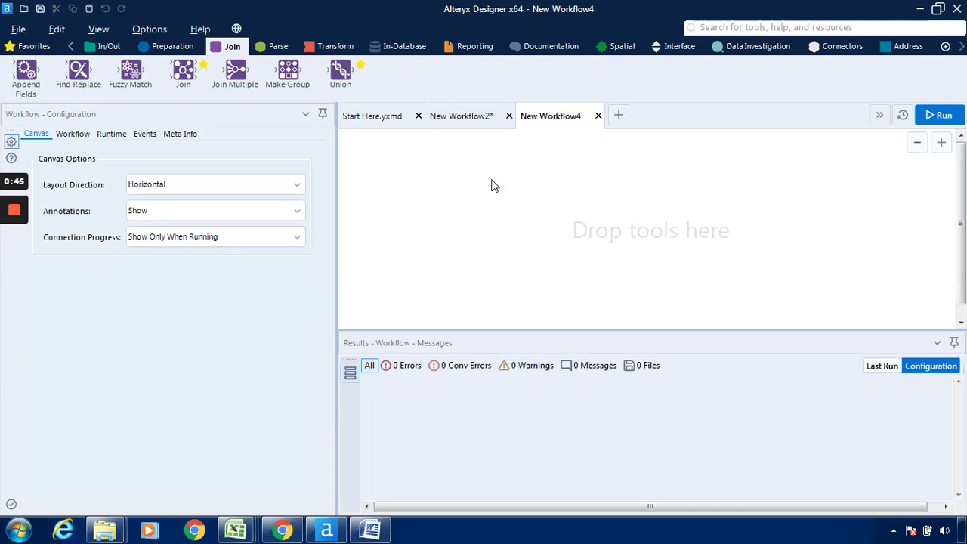
- Select all four tools in the finished New Workflow2 example, then return to New Workflow4
click(485, 121)
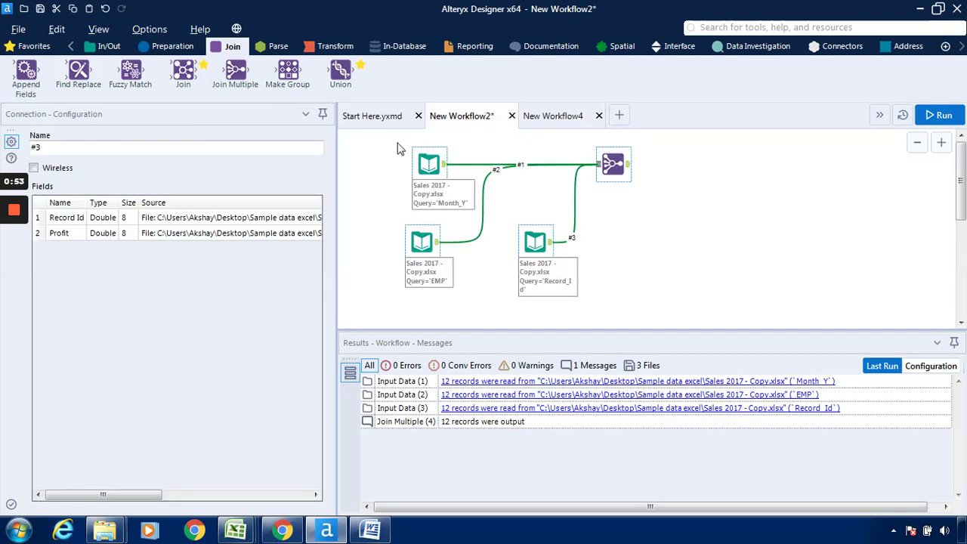
drag(397, 143, 637, 181)
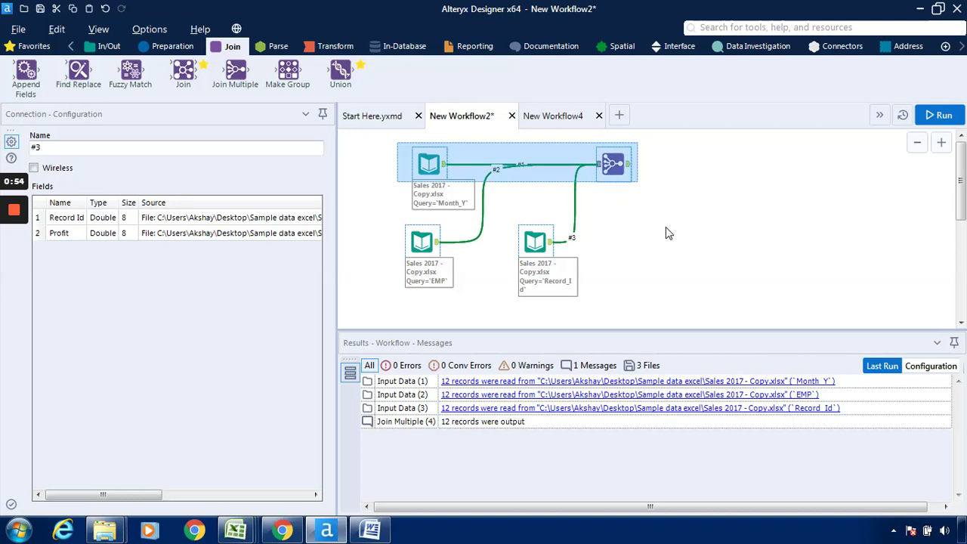
drag(667, 234, 657, 321)
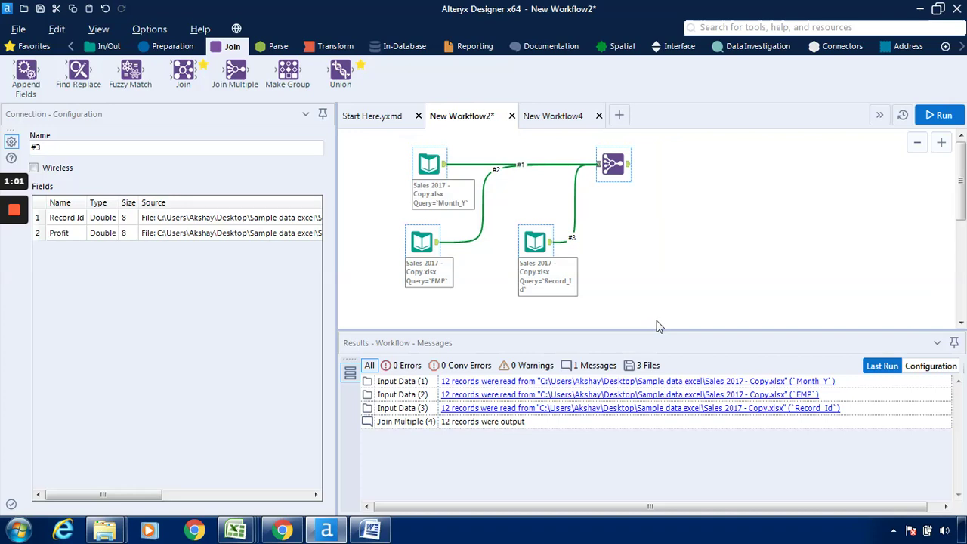
click(560, 120)
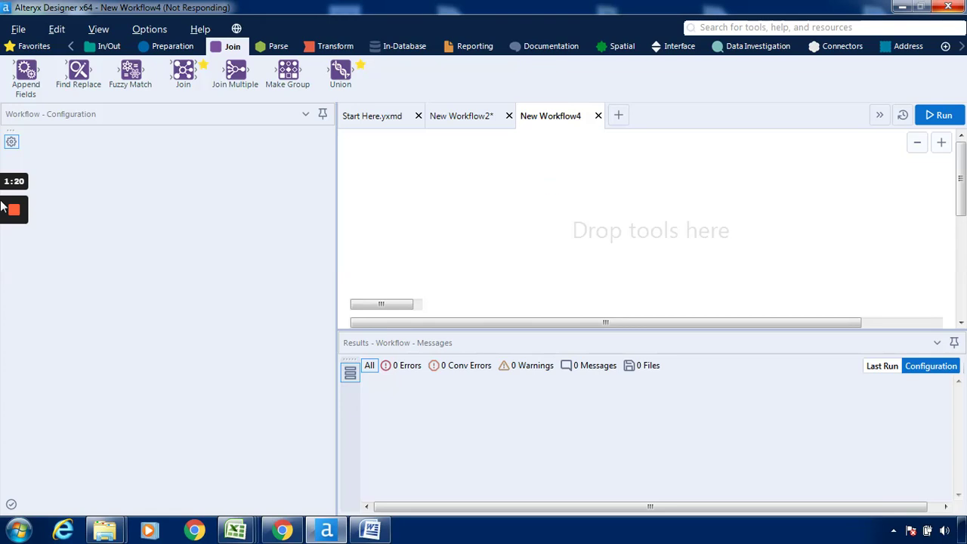
- Paste the copied tools so three Sales 2017 - Copy.xlsx inputs feed Join Multiple as #1–#3
mouse_move(6, 211)
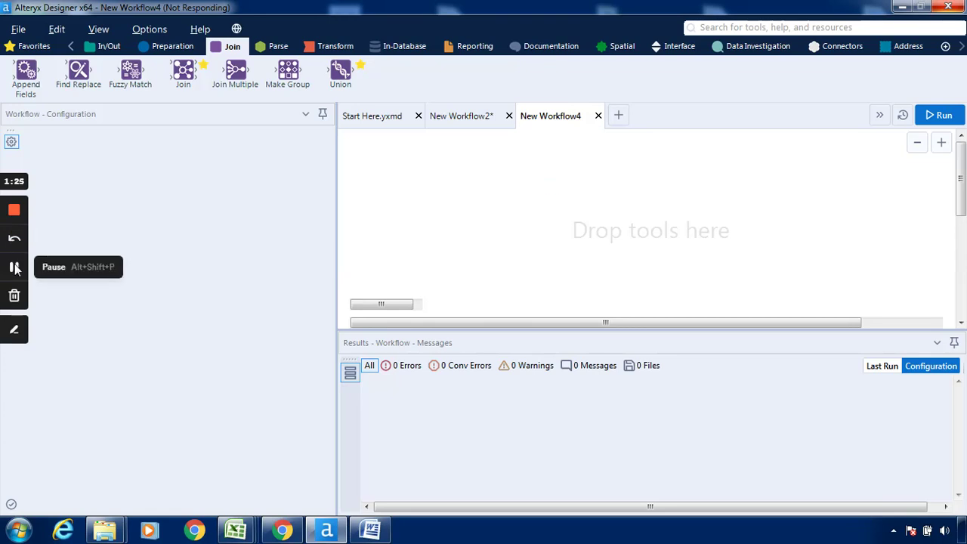
click(15, 268)
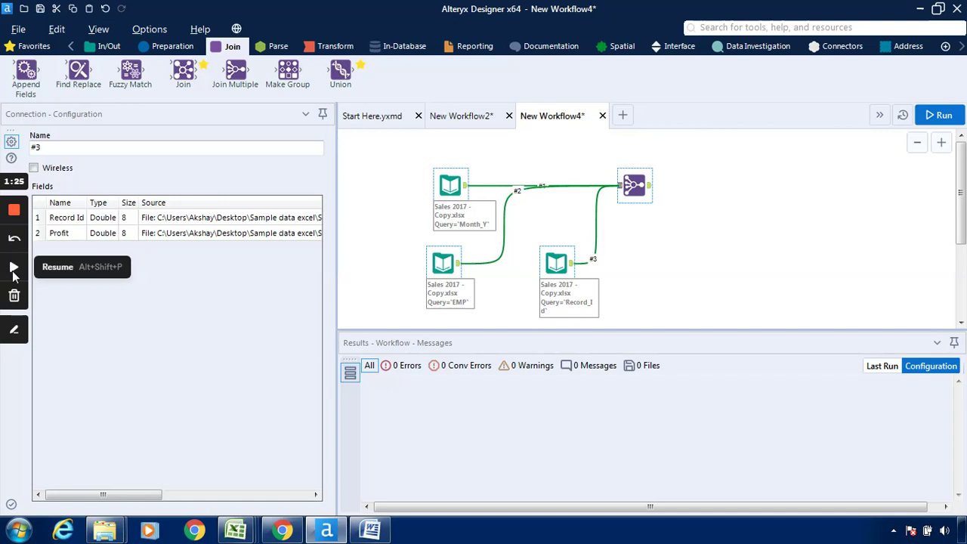
click(14, 266)
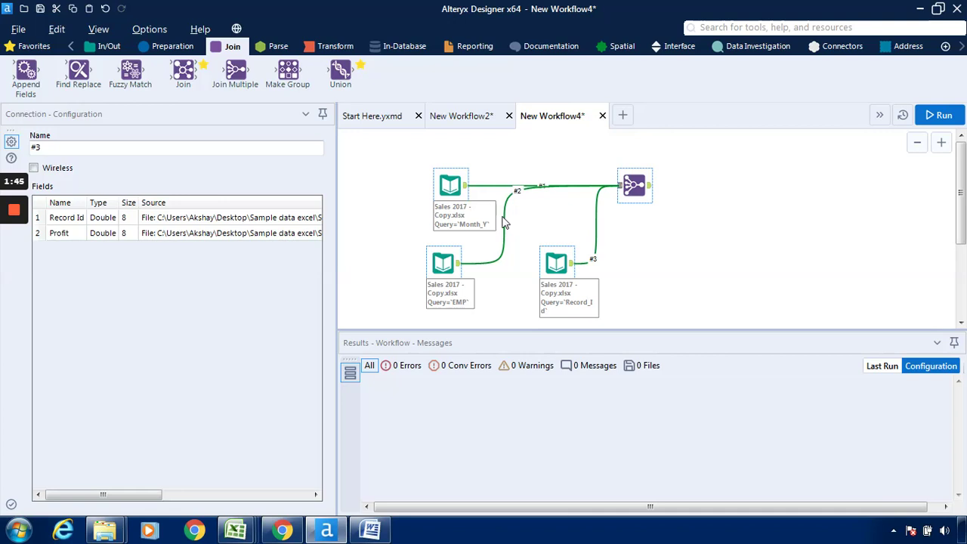
- Browse the first input's workbook named ranges, keeping it set to Month_Y
click(444, 176)
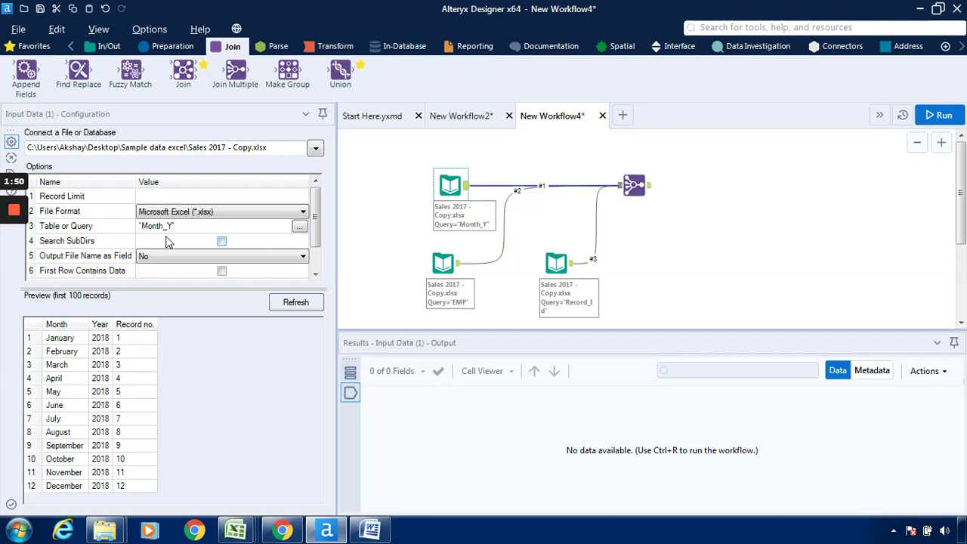
click(297, 229)
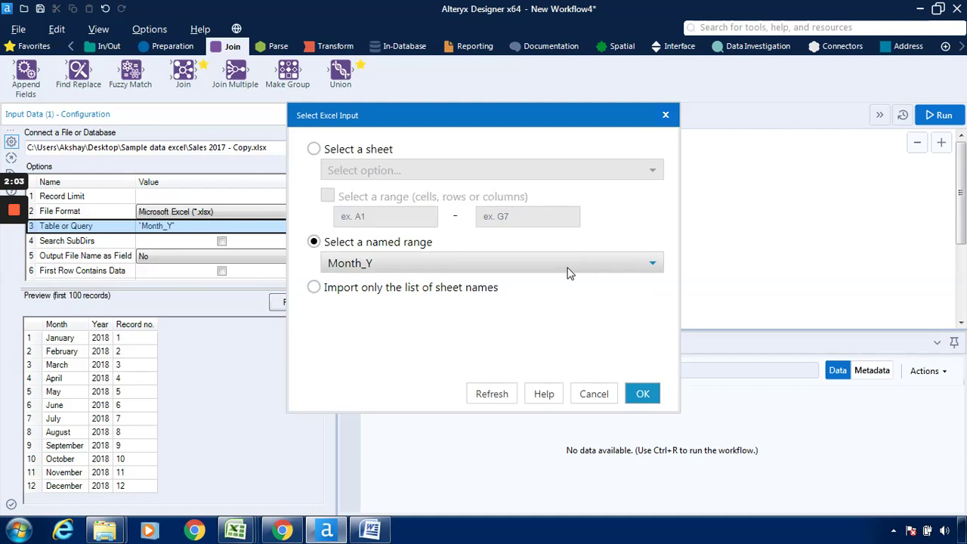
click(570, 271)
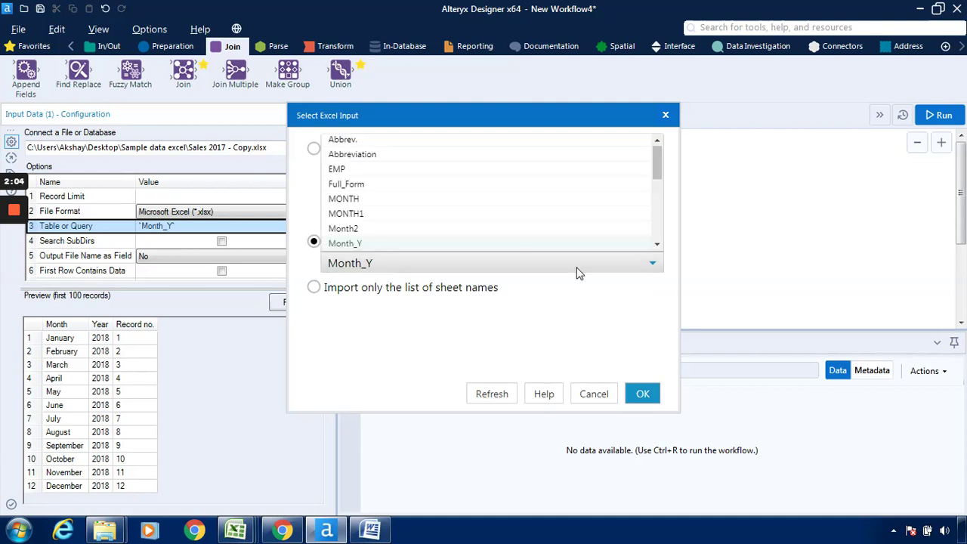
click(656, 229)
click(656, 229)
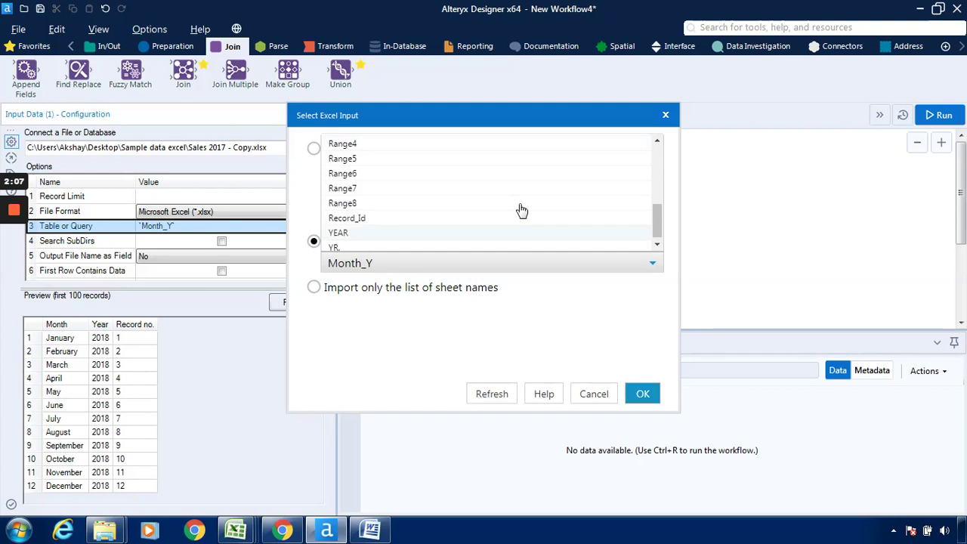
click(657, 163)
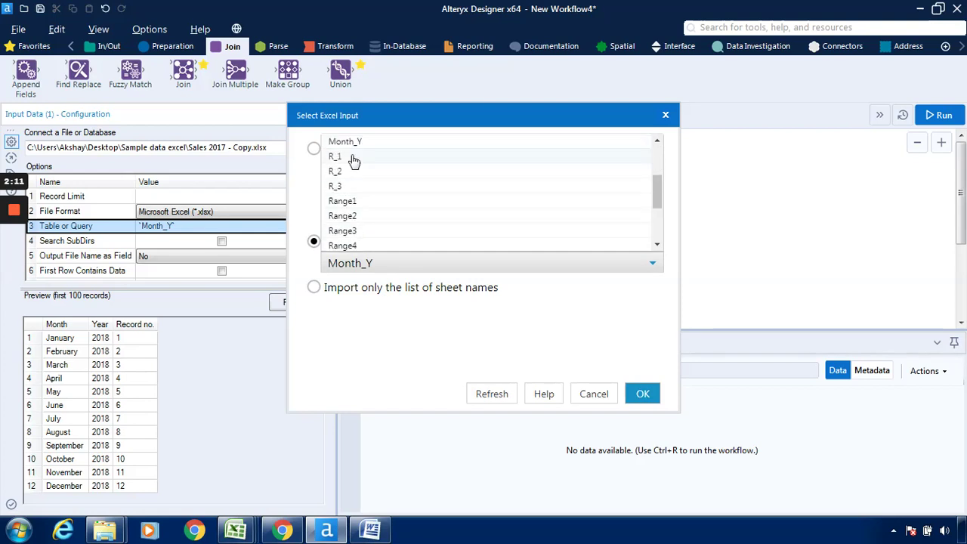
click(650, 394)
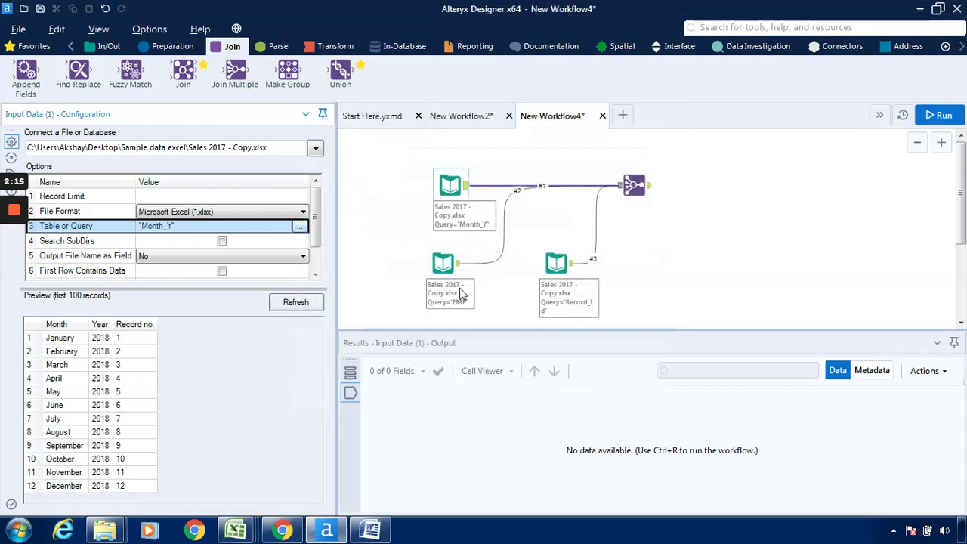
- Point the first input at named range R_1 and the second at R_2
click(443, 263)
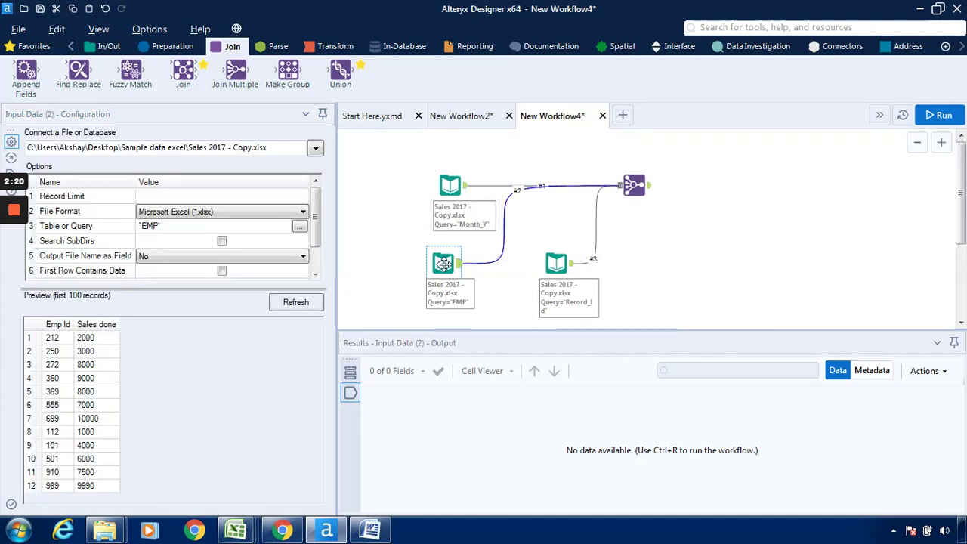
click(452, 182)
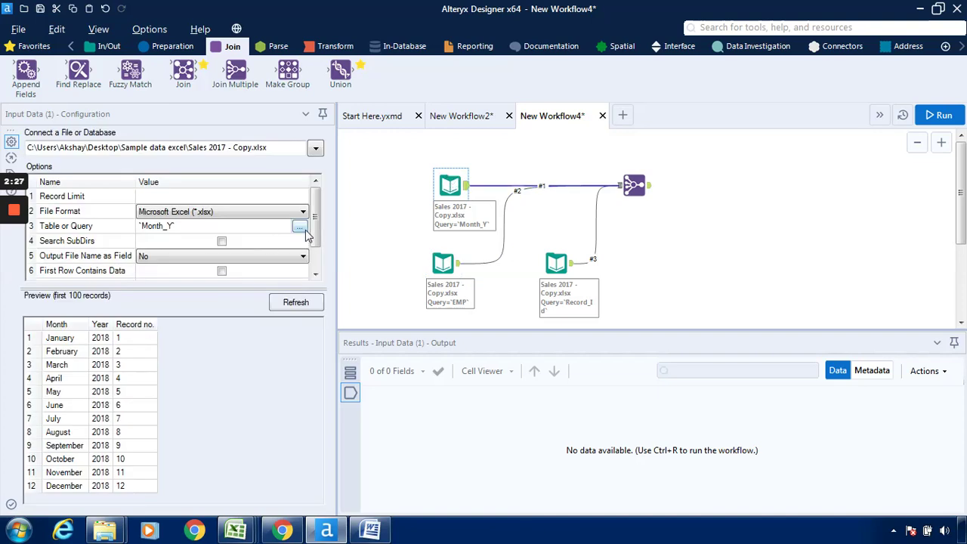
click(305, 234)
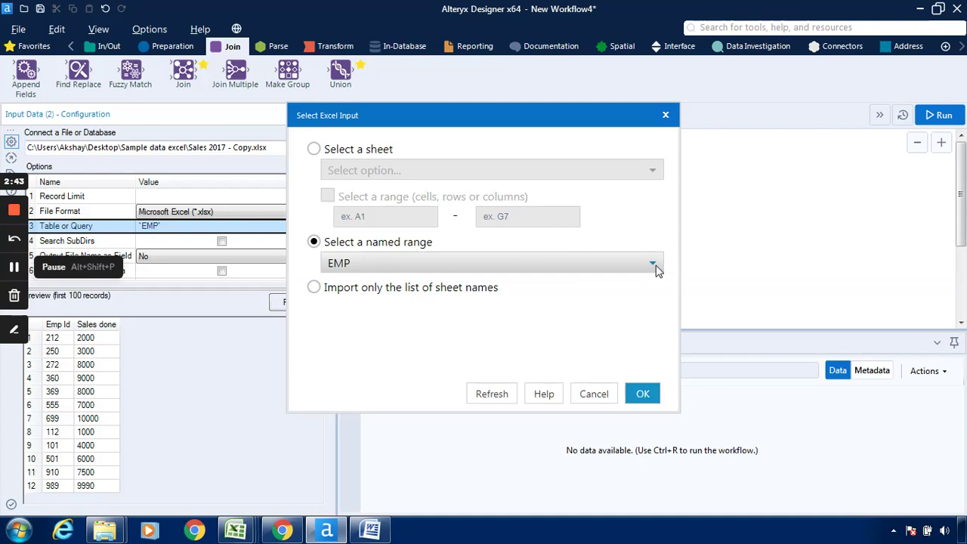
click(653, 264)
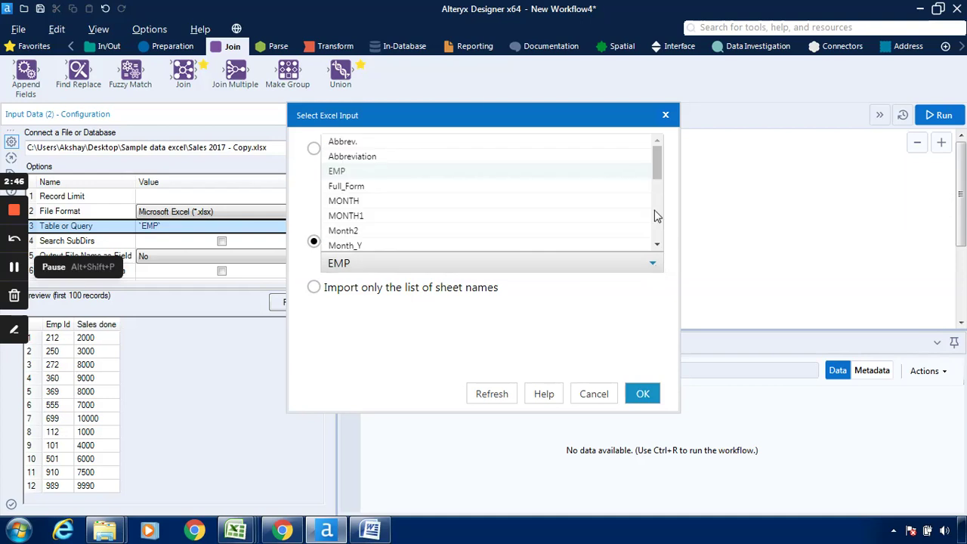
scroll(656, 204, down, 2)
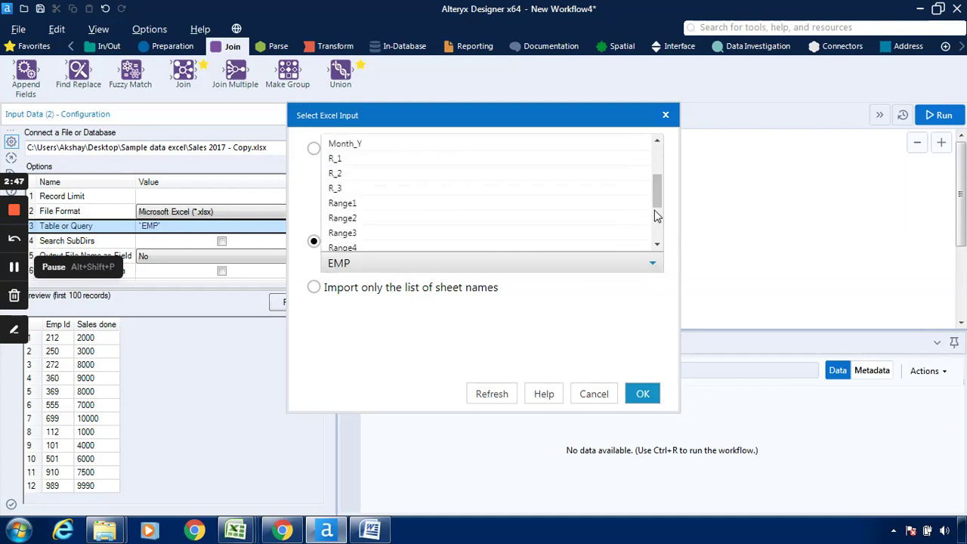
click(362, 175)
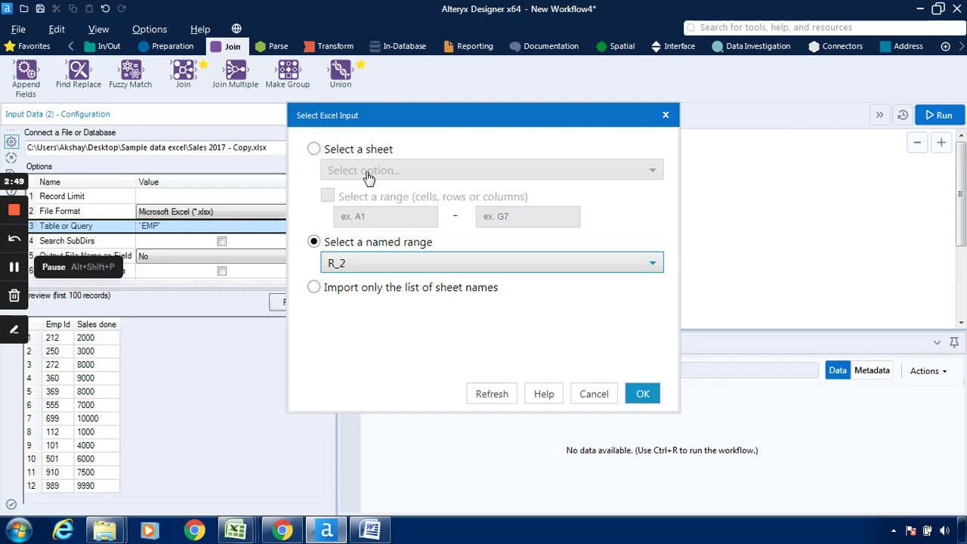
click(647, 395)
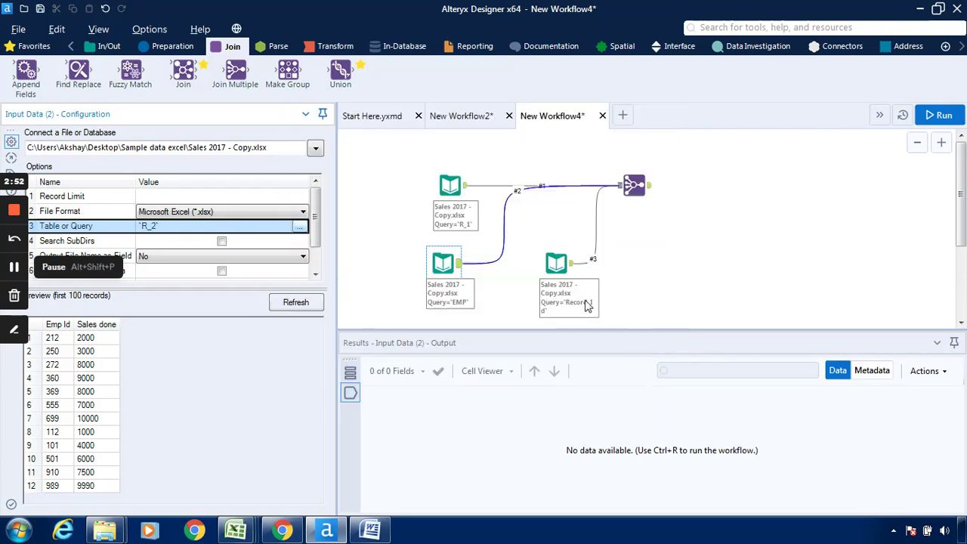
- Switch the third input's Excel source to the R_3 named range
click(556, 262)
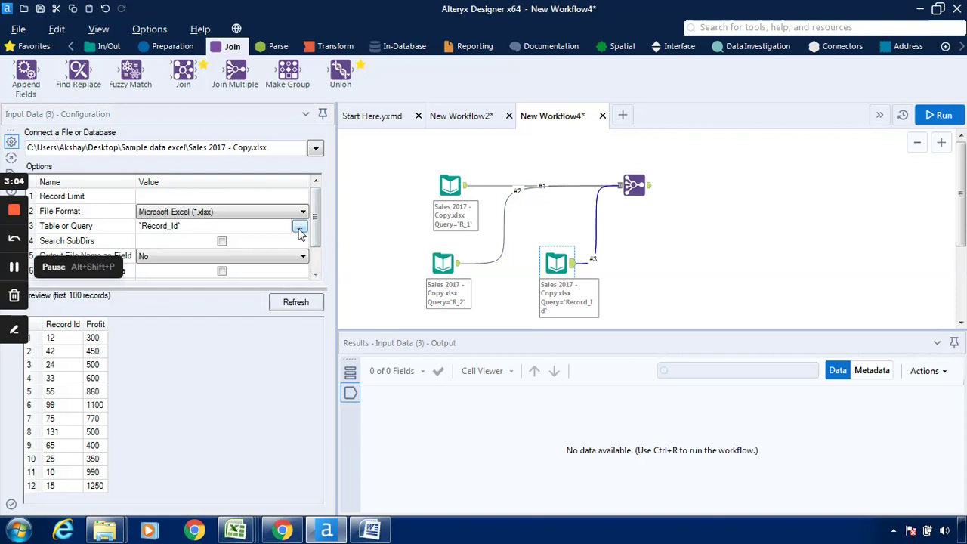
click(299, 228)
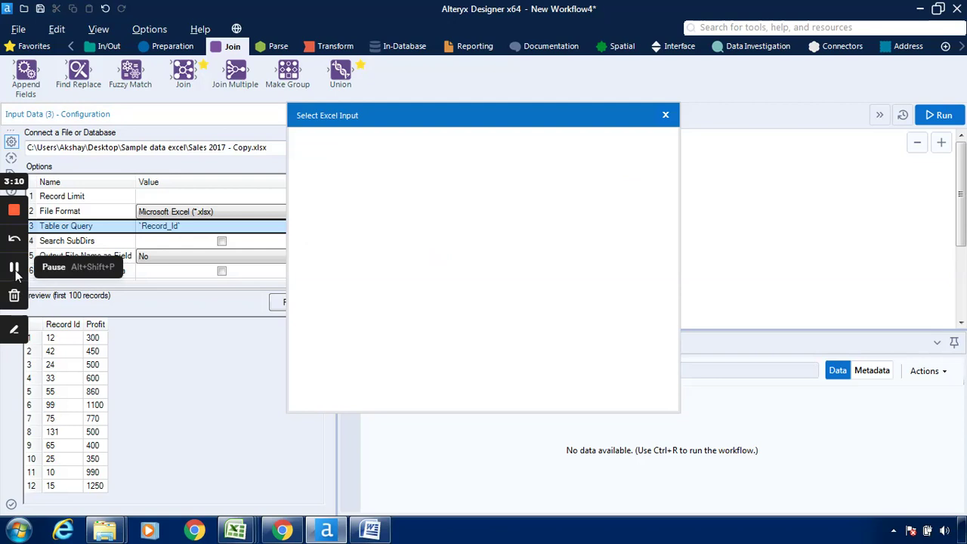
click(15, 268)
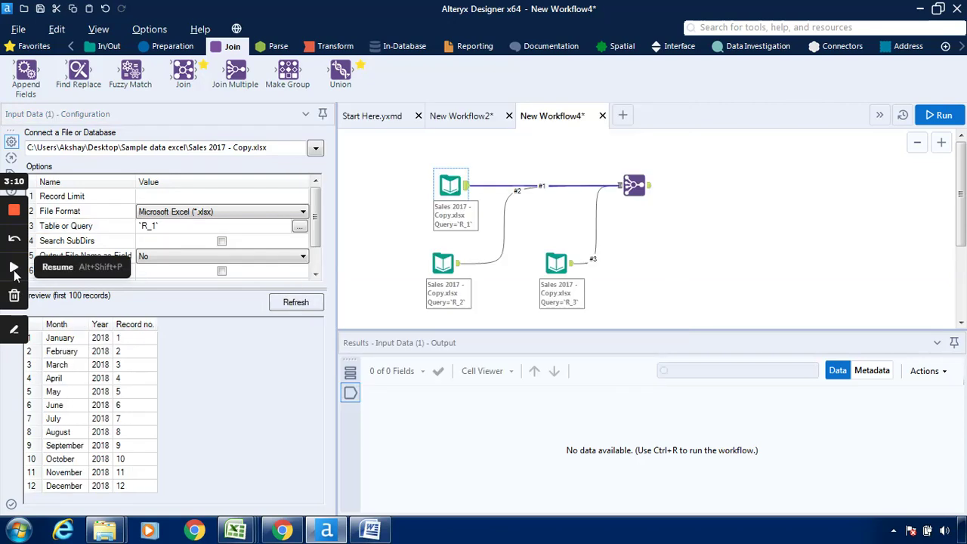
click(14, 270)
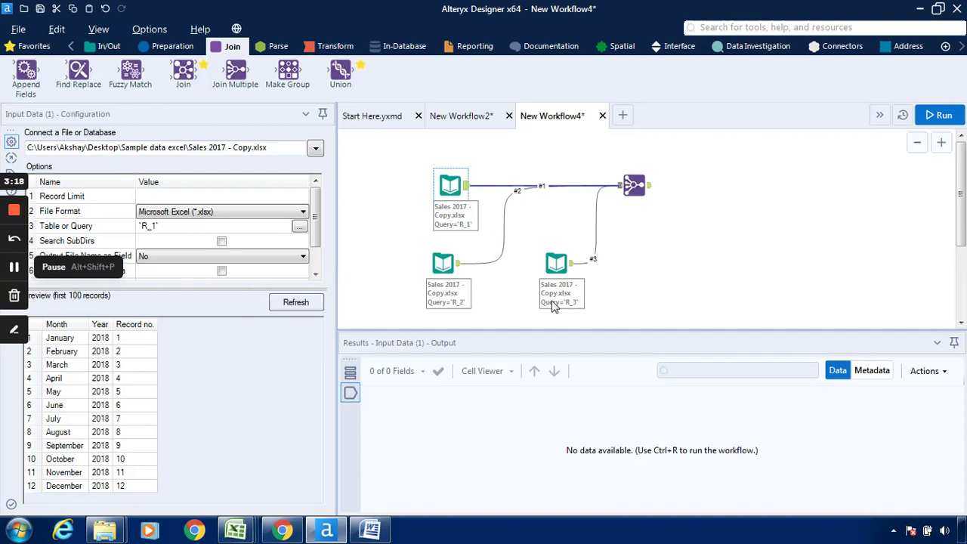
- Run the workflow and inspect the records and fields of the R_1, R_2 and third inputs
click(956, 121)
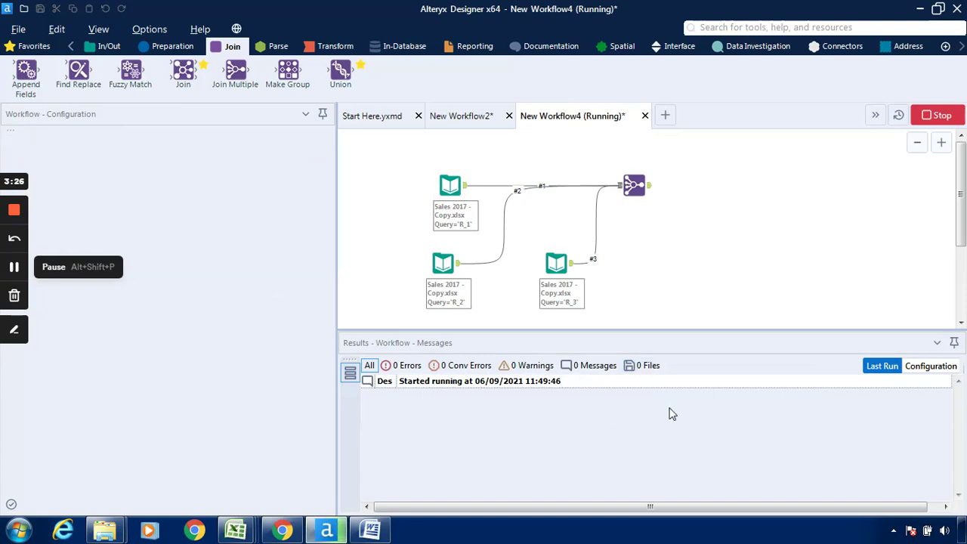
click(15, 270)
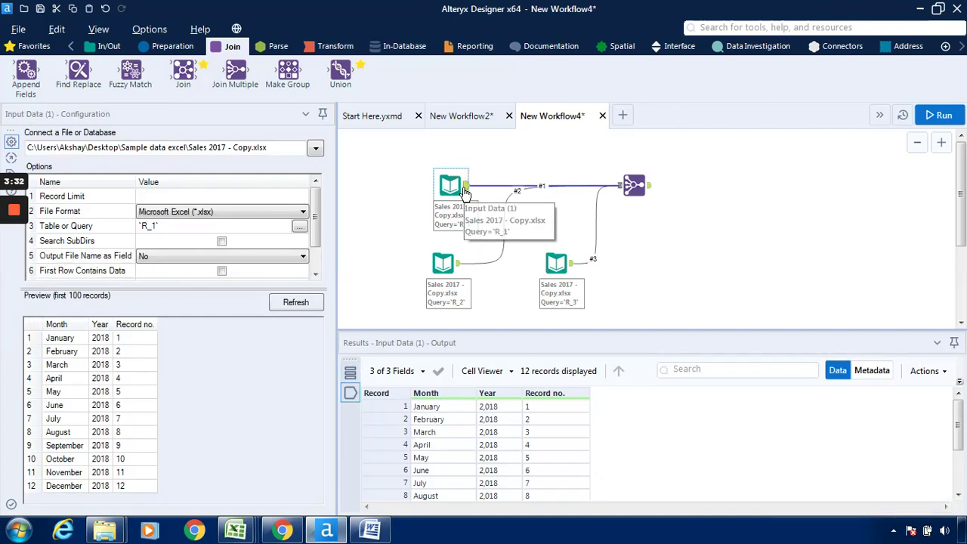
click(460, 272)
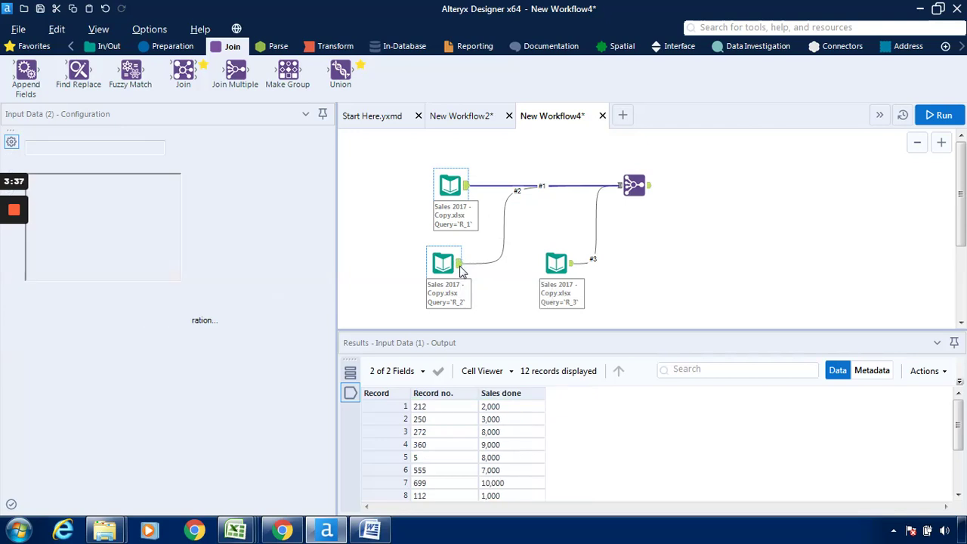
click(574, 269)
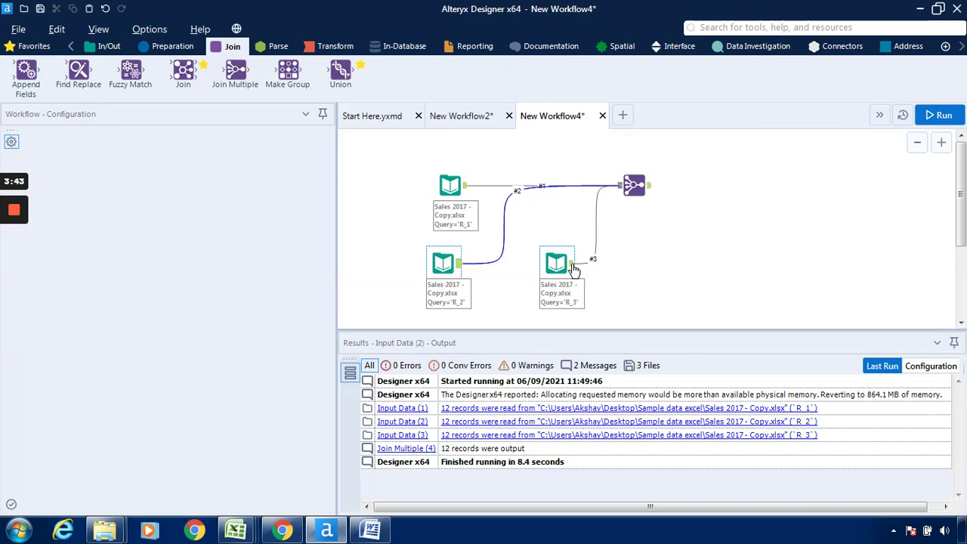
click(574, 269)
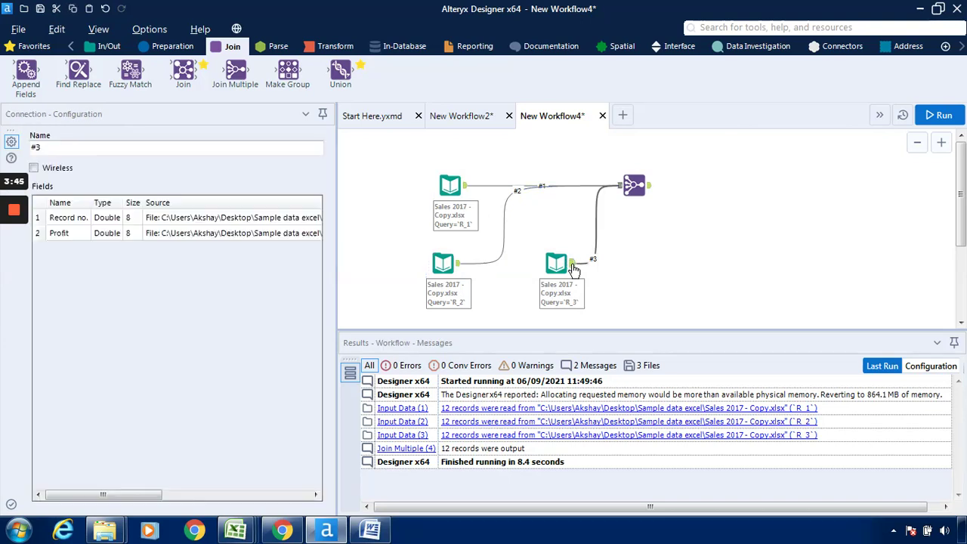
click(573, 263)
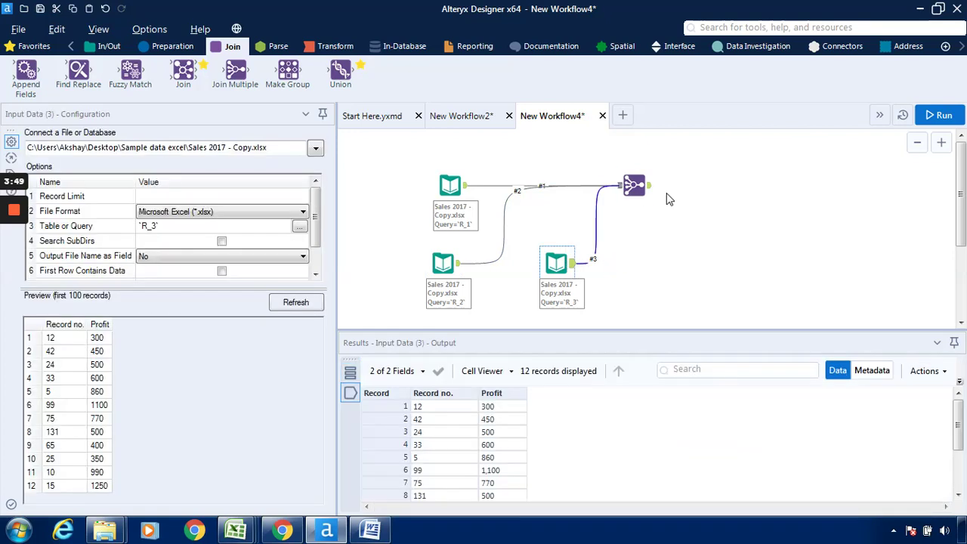
- Set Join Multiple to Join by Specific Fields
click(633, 183)
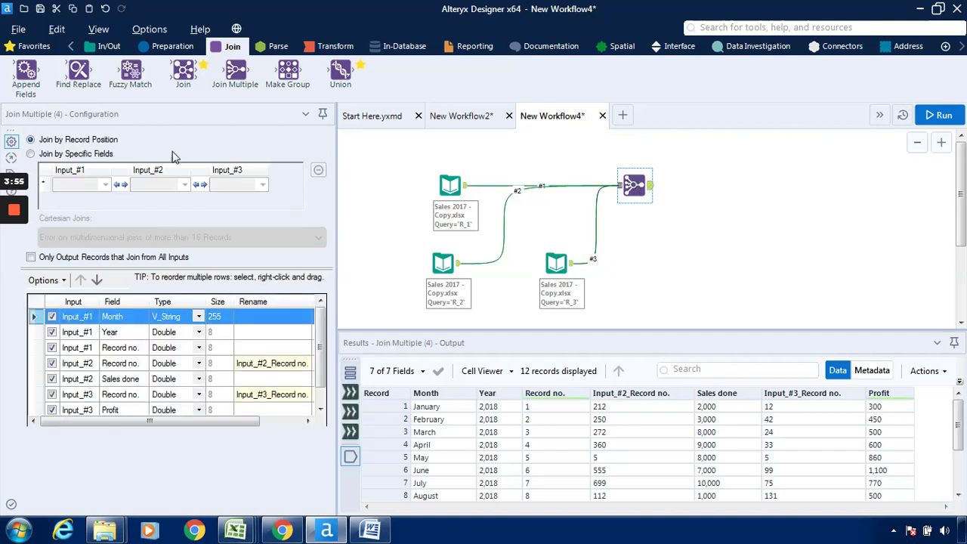
click(30, 155)
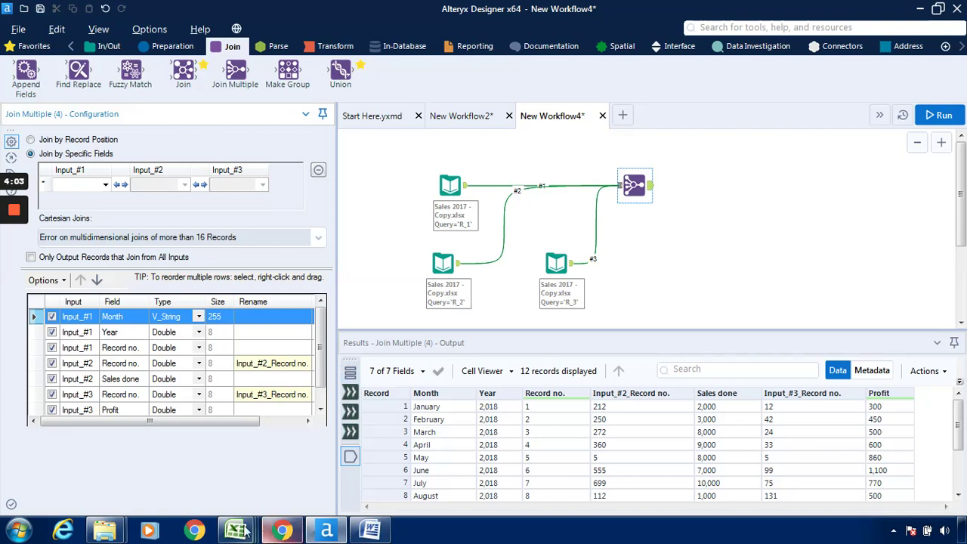
mouse_move(243, 534)
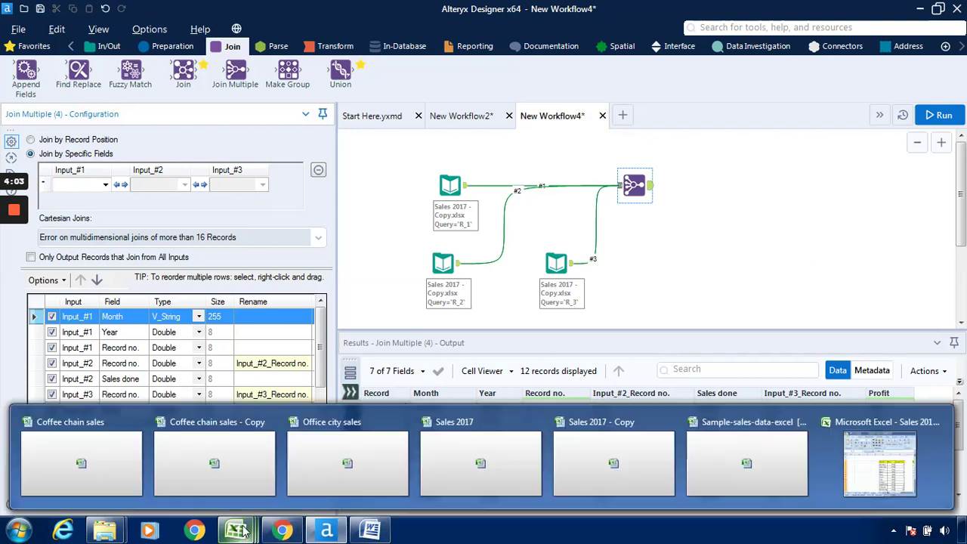
click(911, 456)
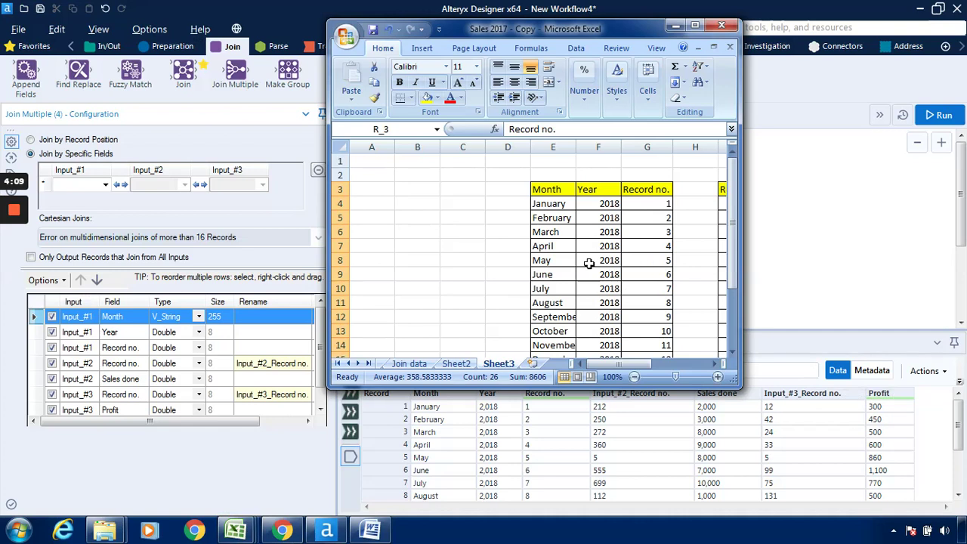
click(549, 259)
key(Right)
key(Right)
key(Right)
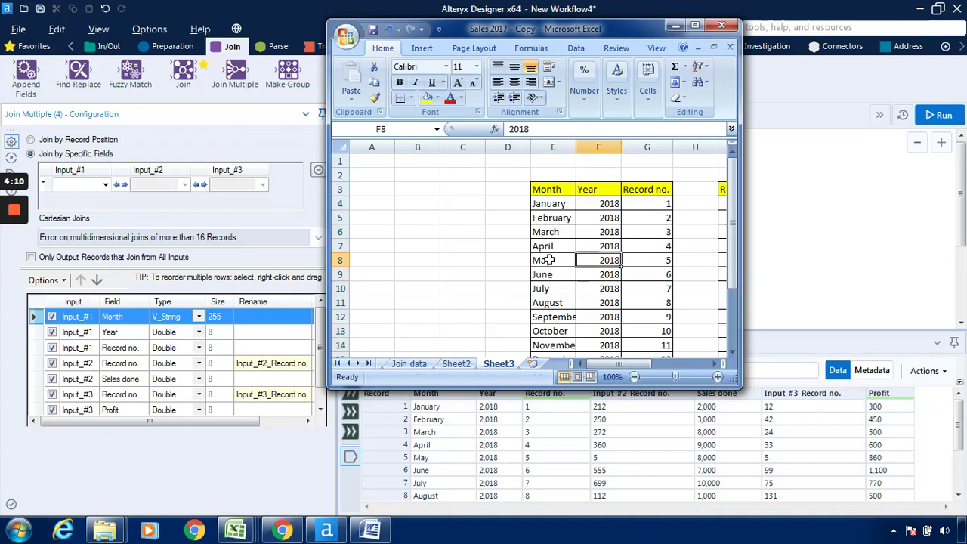
key(Right)
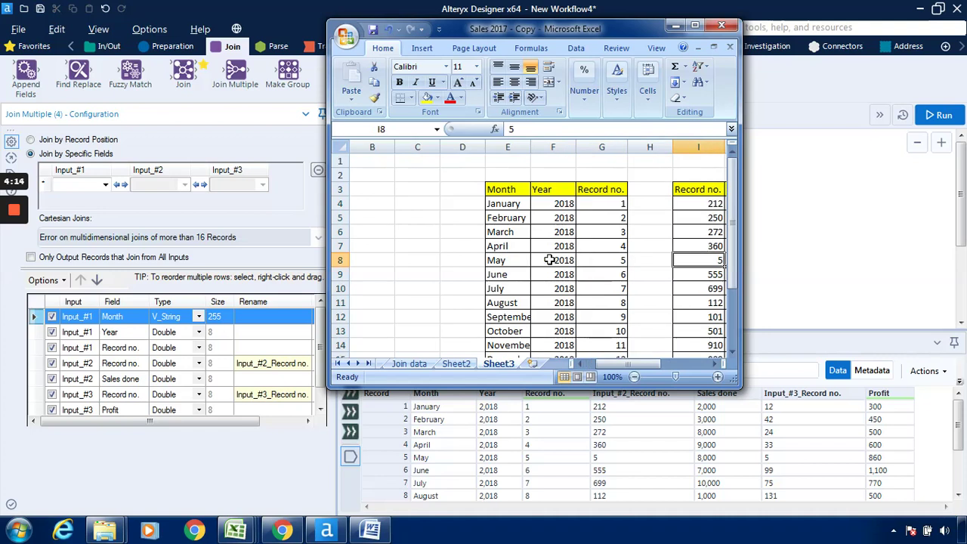
key(Right)
key(Right)
key(Right)
key(Right)
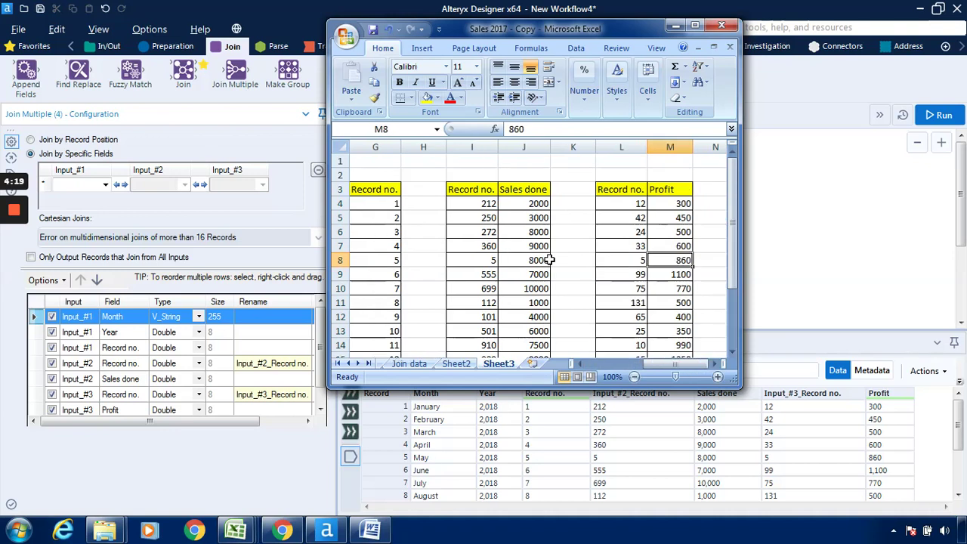
click(674, 24)
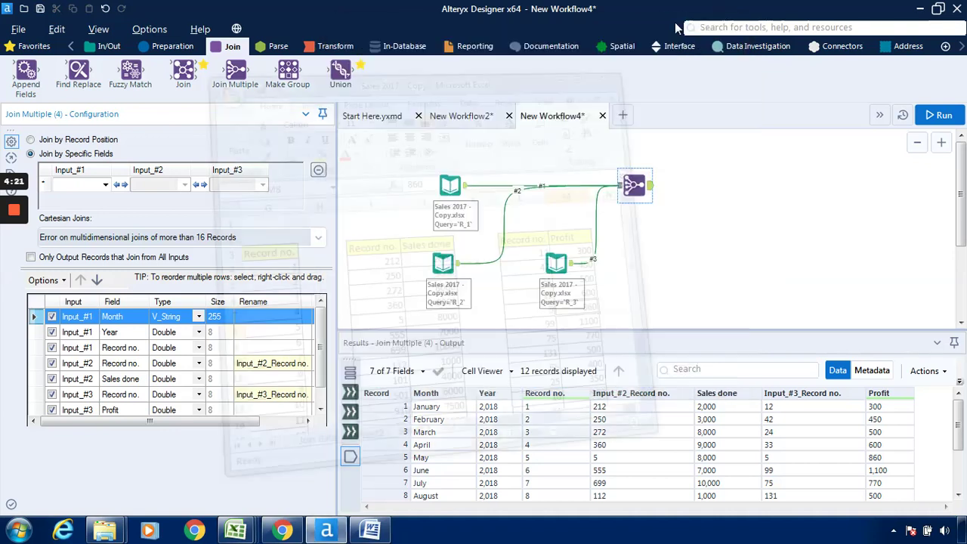
- Join all three inputs on Record no., rerun, and view the 32 output records
click(106, 185)
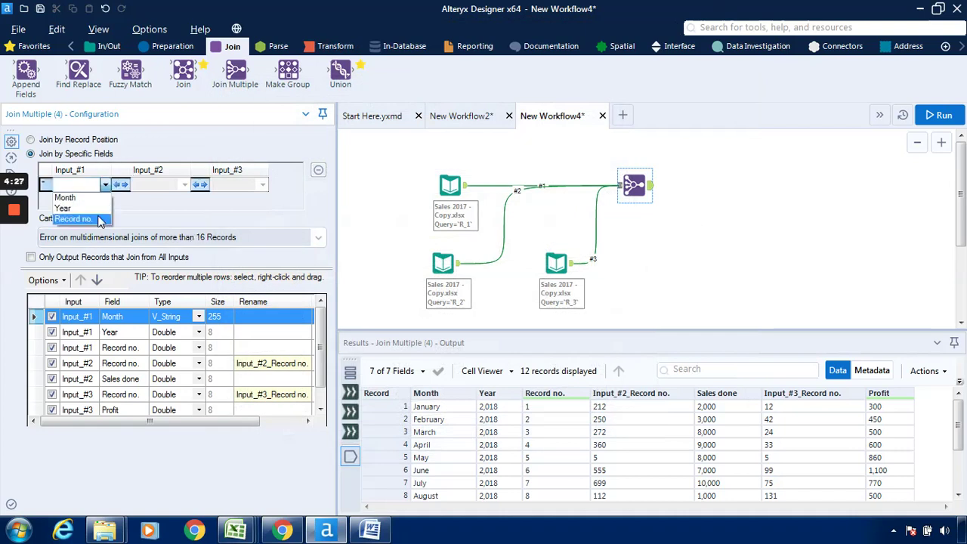
click(101, 221)
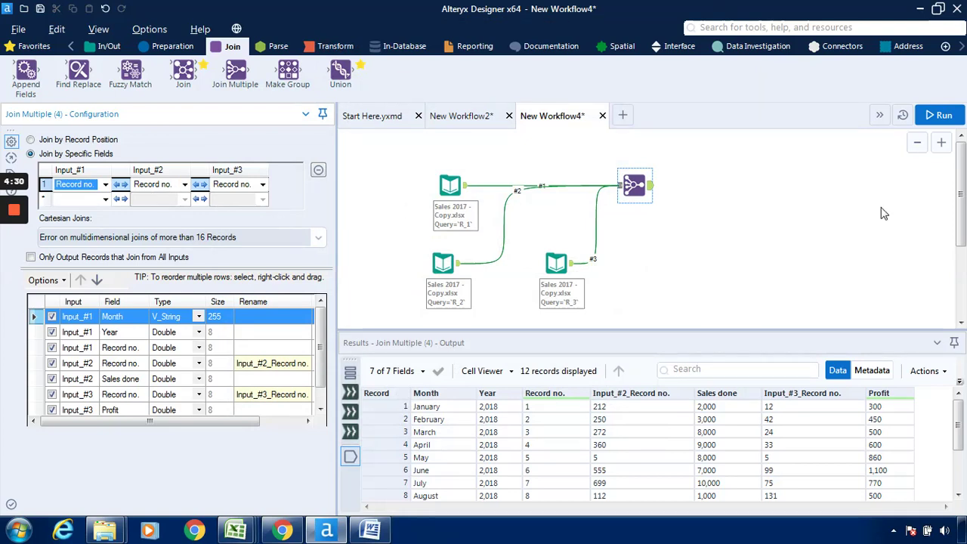
click(954, 120)
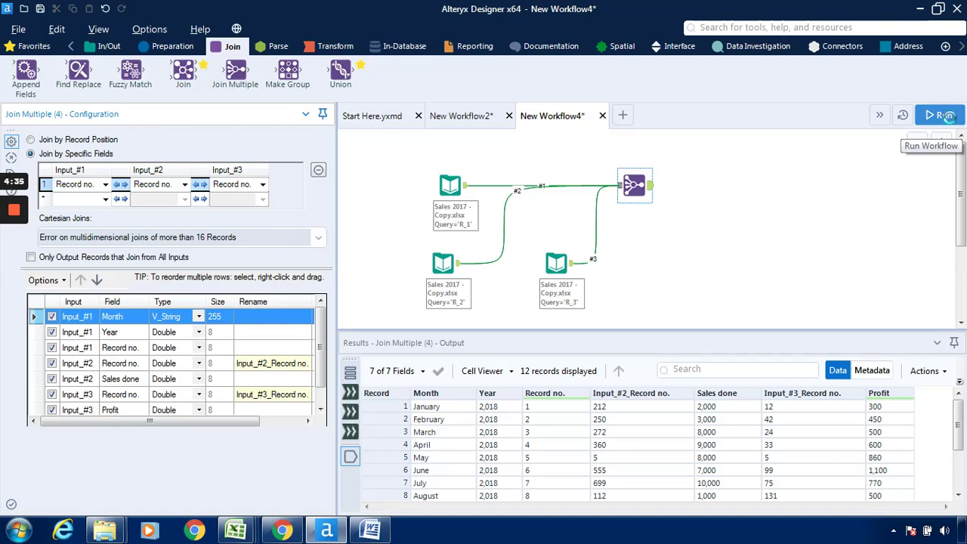
mouse_move(13, 227)
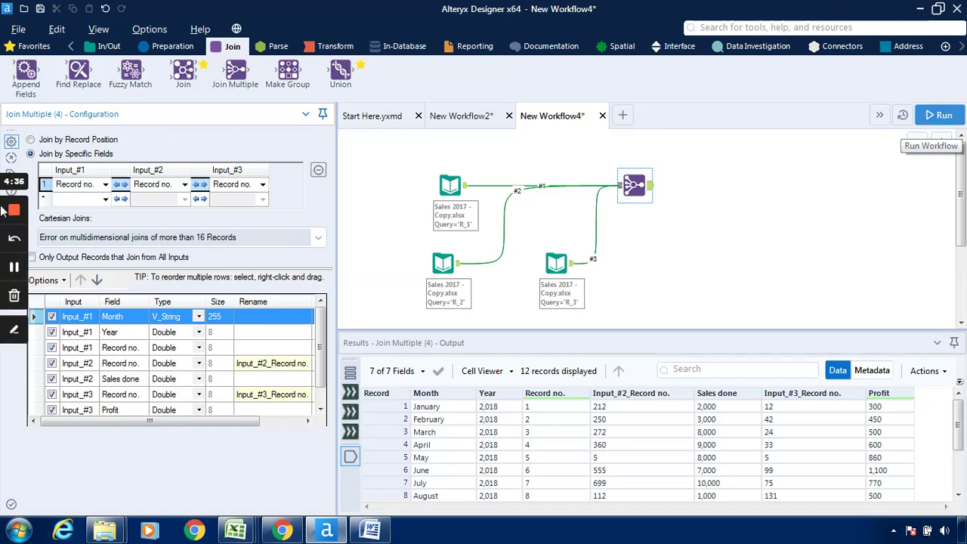
click(14, 268)
click(13, 269)
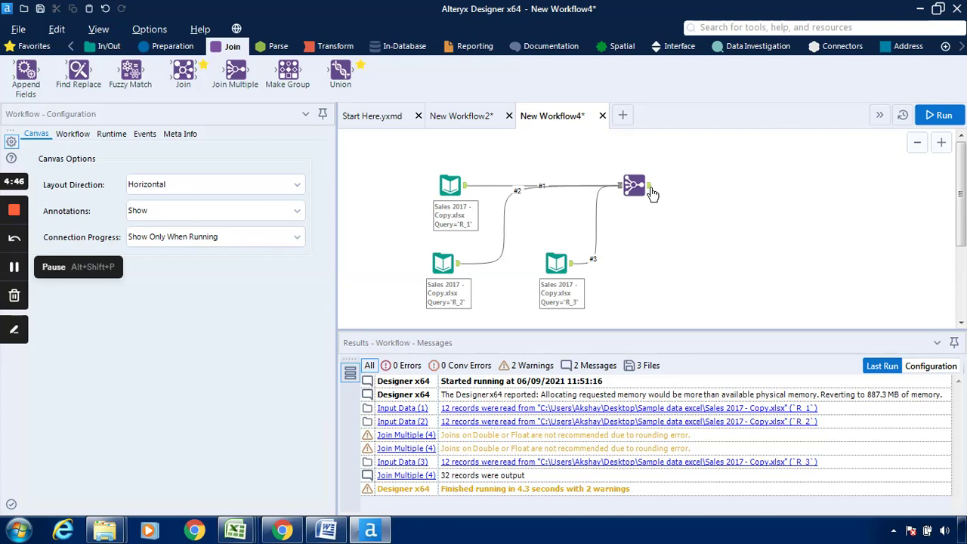
click(649, 189)
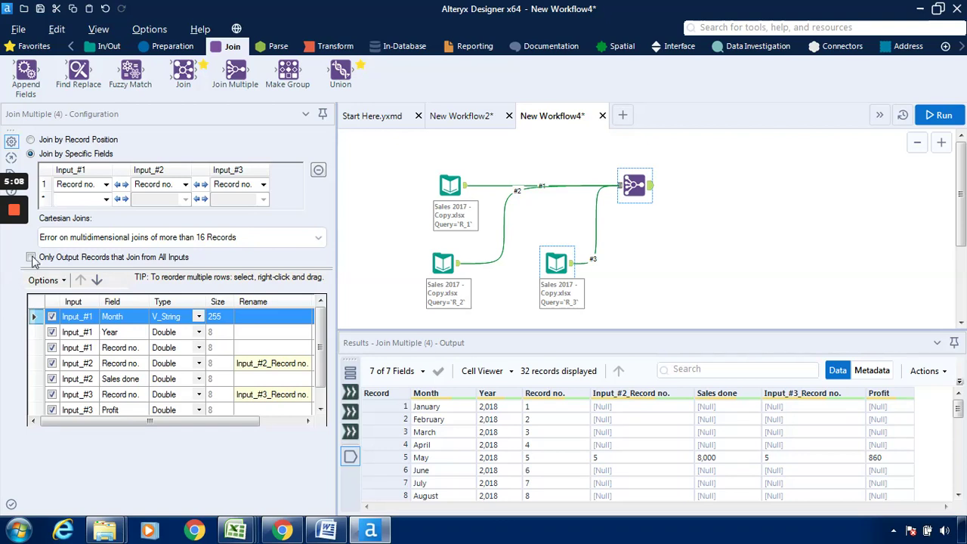
- Enable Only Output Records that Join from All Inputs, rerun, and view the single May 2018 record
click(30, 258)
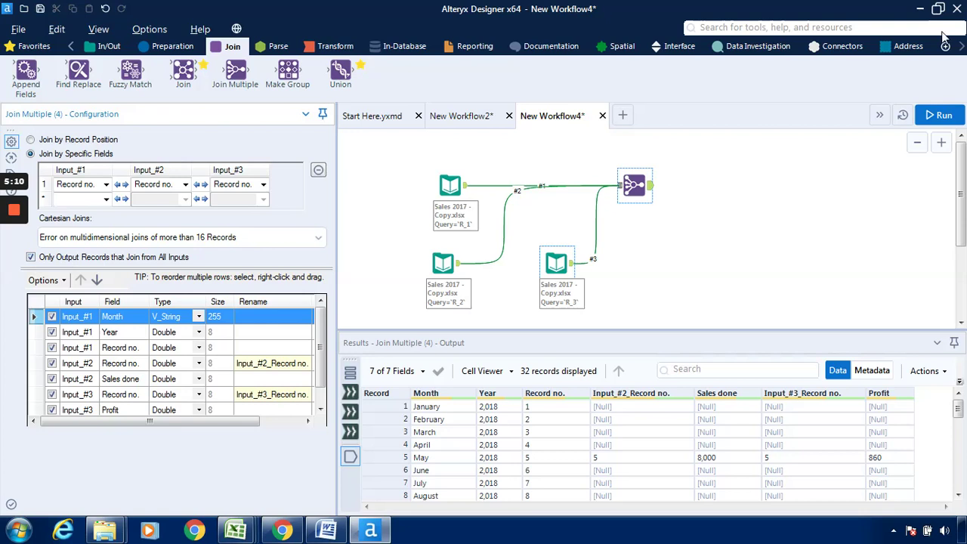
click(943, 116)
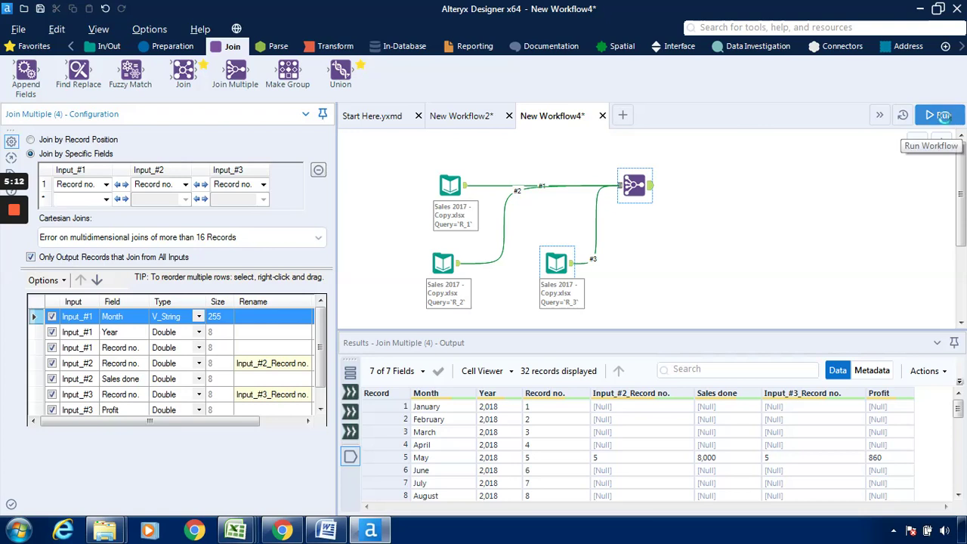
mouse_move(14, 237)
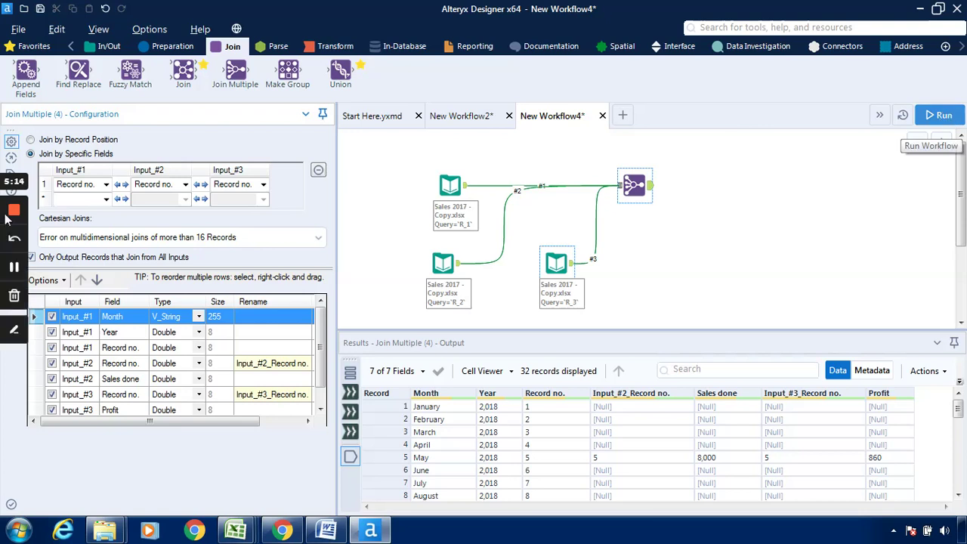
click(16, 270)
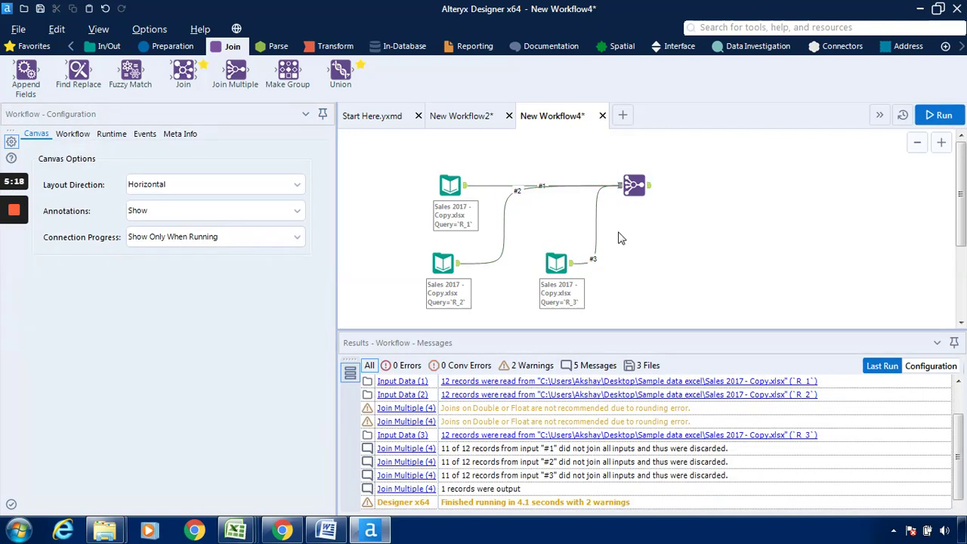
click(650, 189)
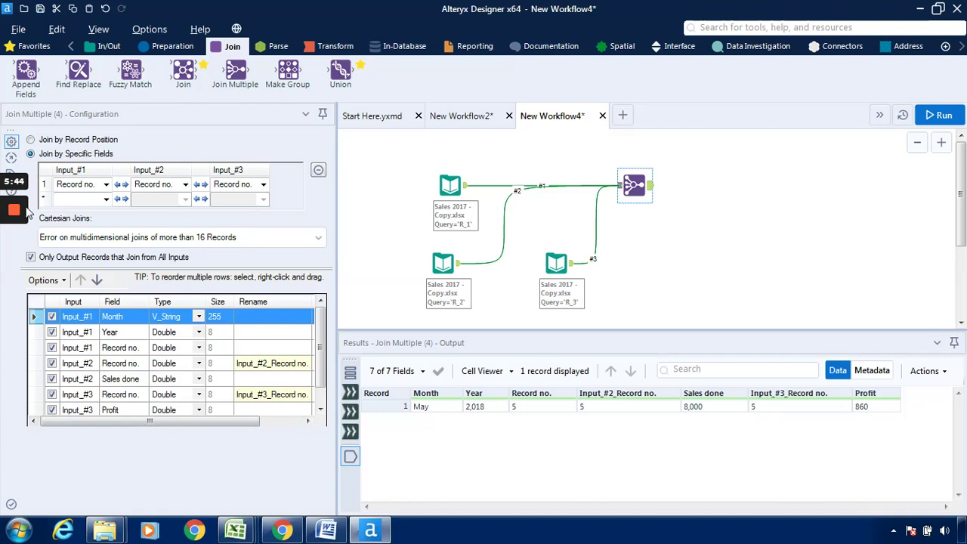
mouse_move(20, 215)
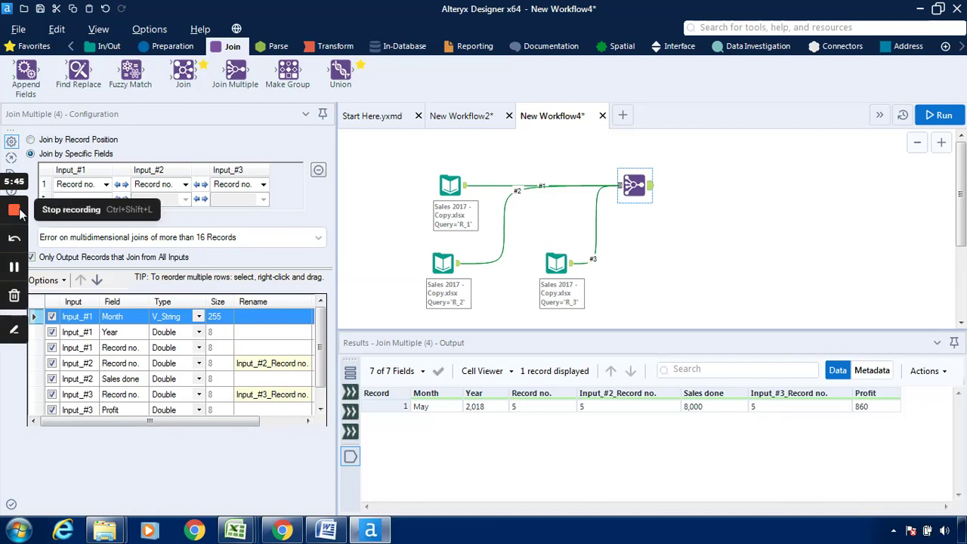